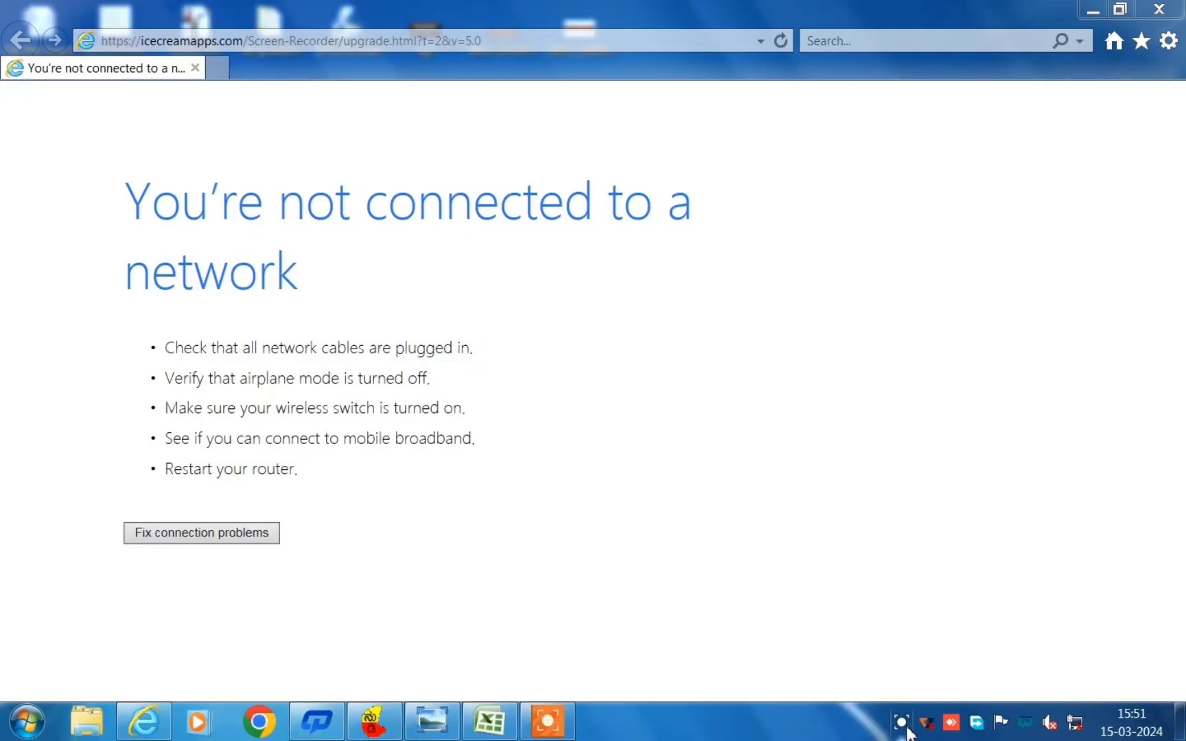
# Bring up the HLOOKUP sheet of the HLOOKUP AND LOOKUP workbook
pyautogui.click(901, 722)
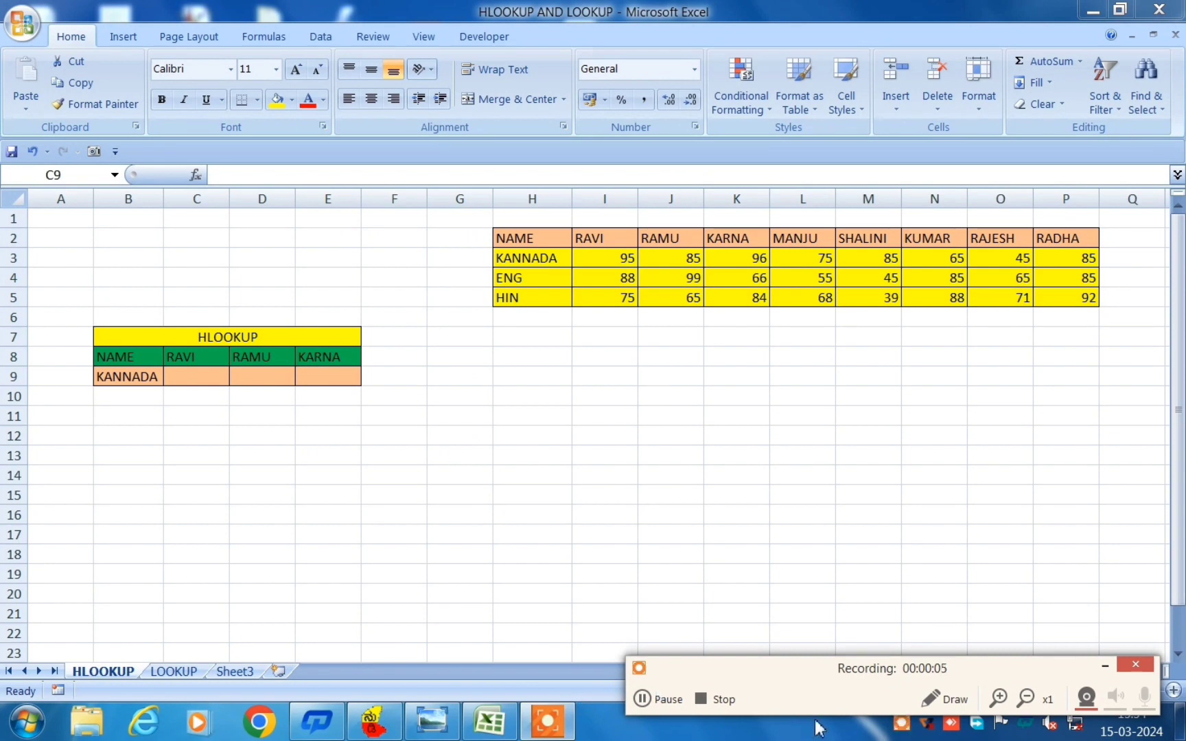
pyautogui.click(1100, 664)
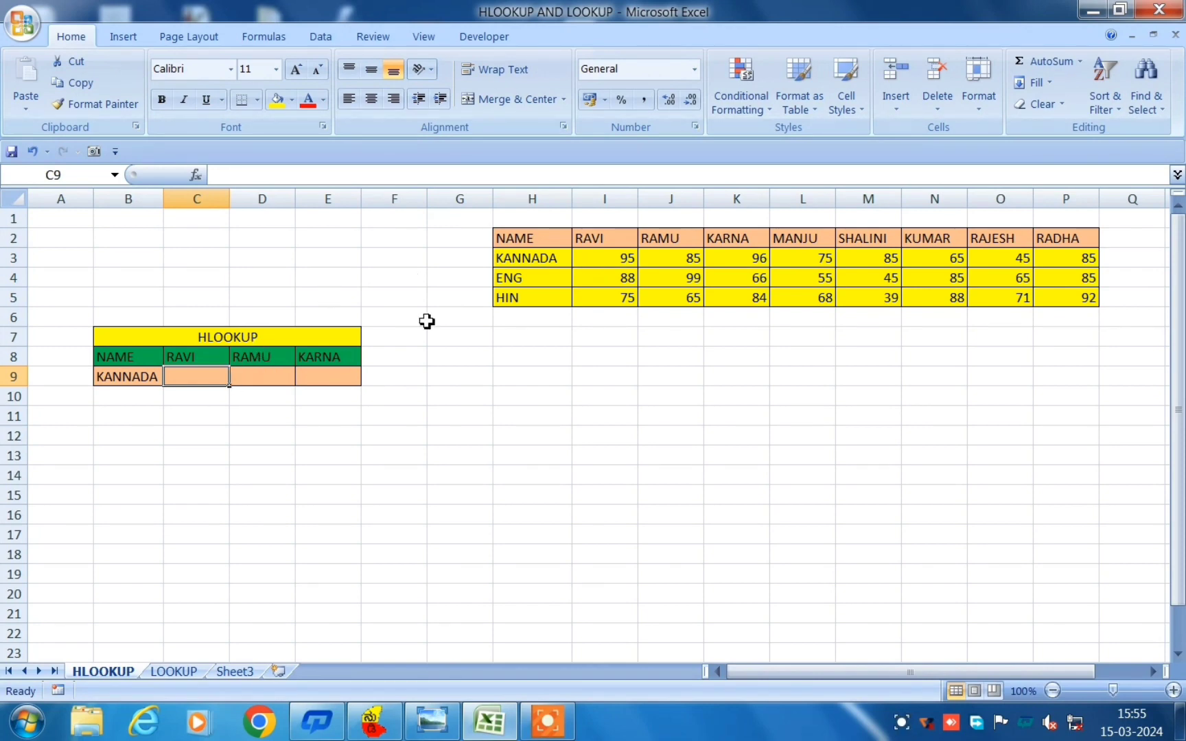
# Enter =HLOOKUP(I2,H2:P5,2,FALSE) in C9 so RAVI's KANNADA mark shows 95
pyautogui.write('=')
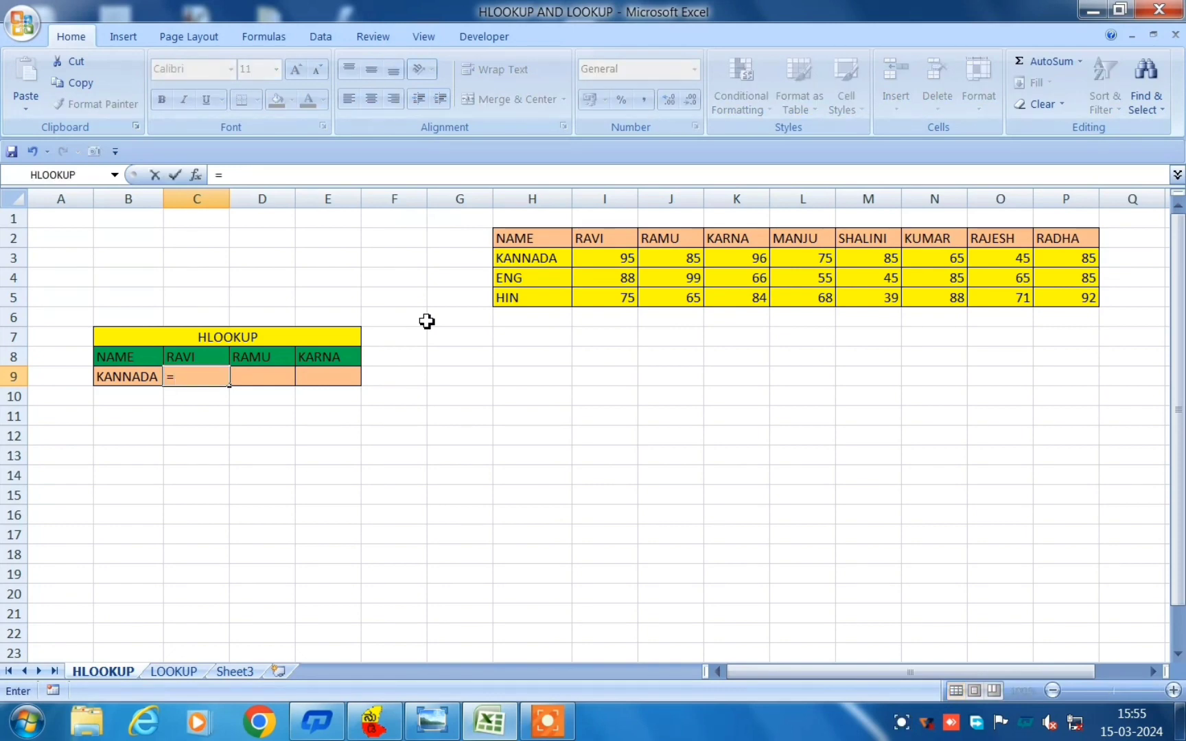
pyautogui.write('HL')
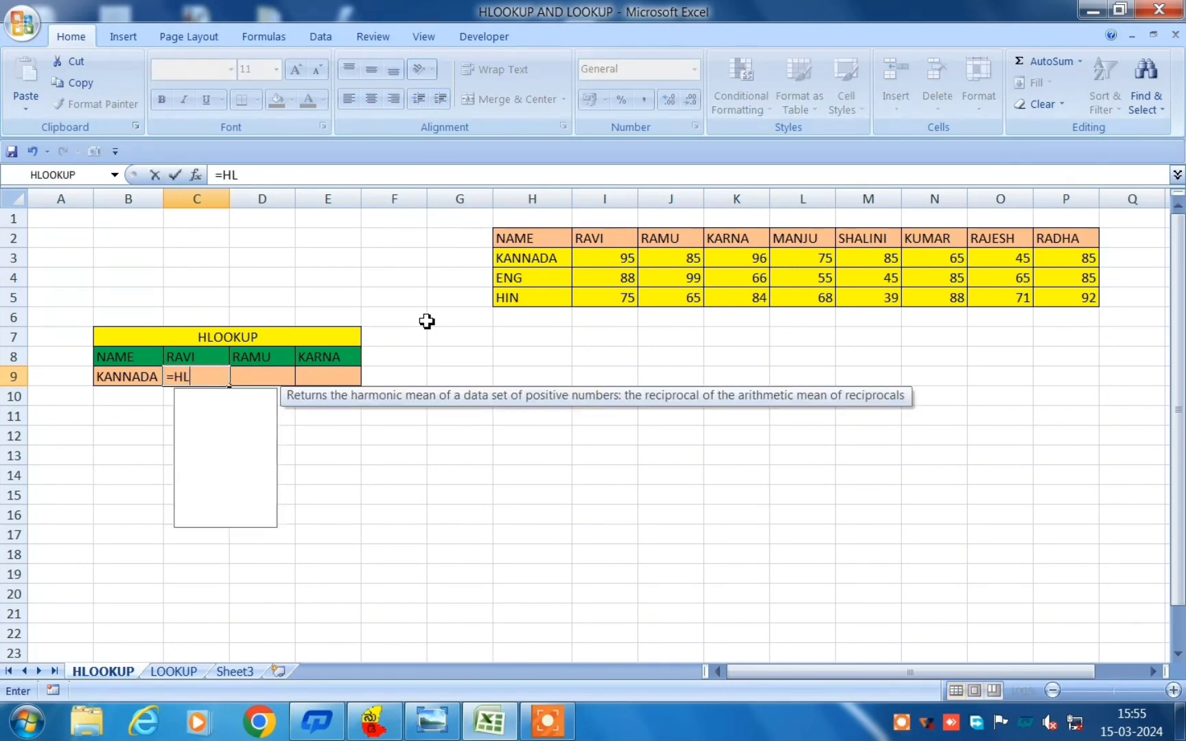
pyautogui.write('OOKUP')
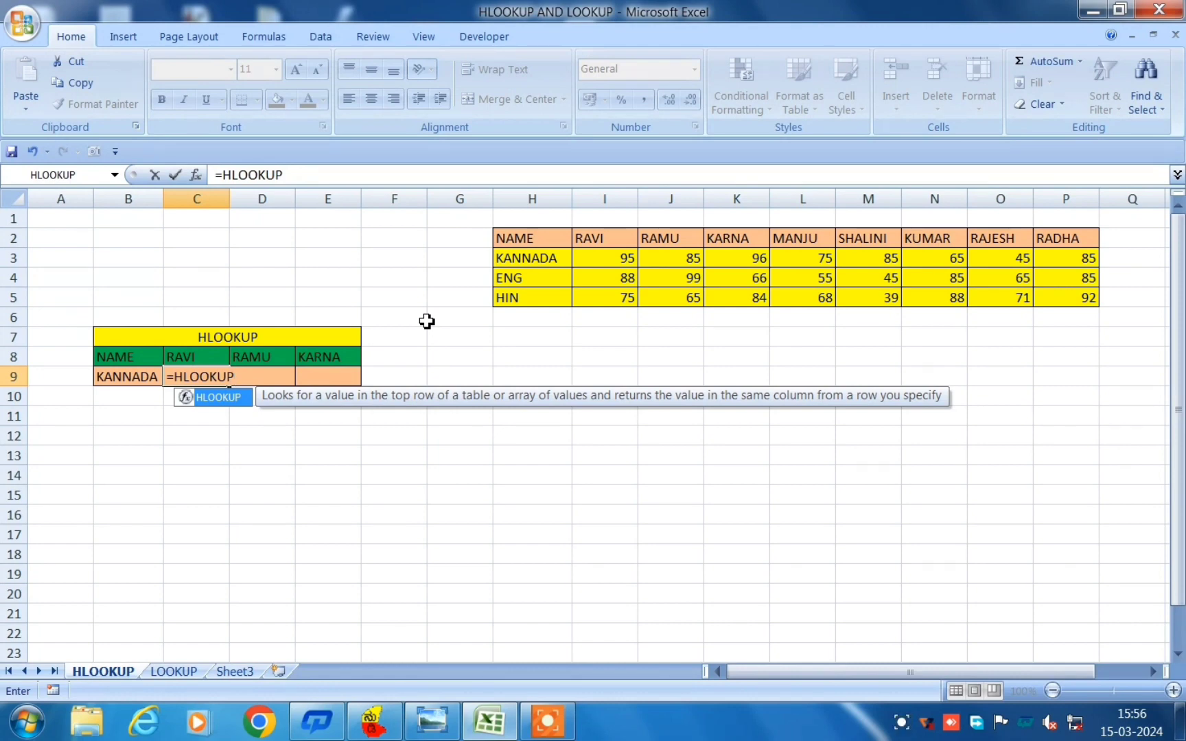
pyautogui.write('(')
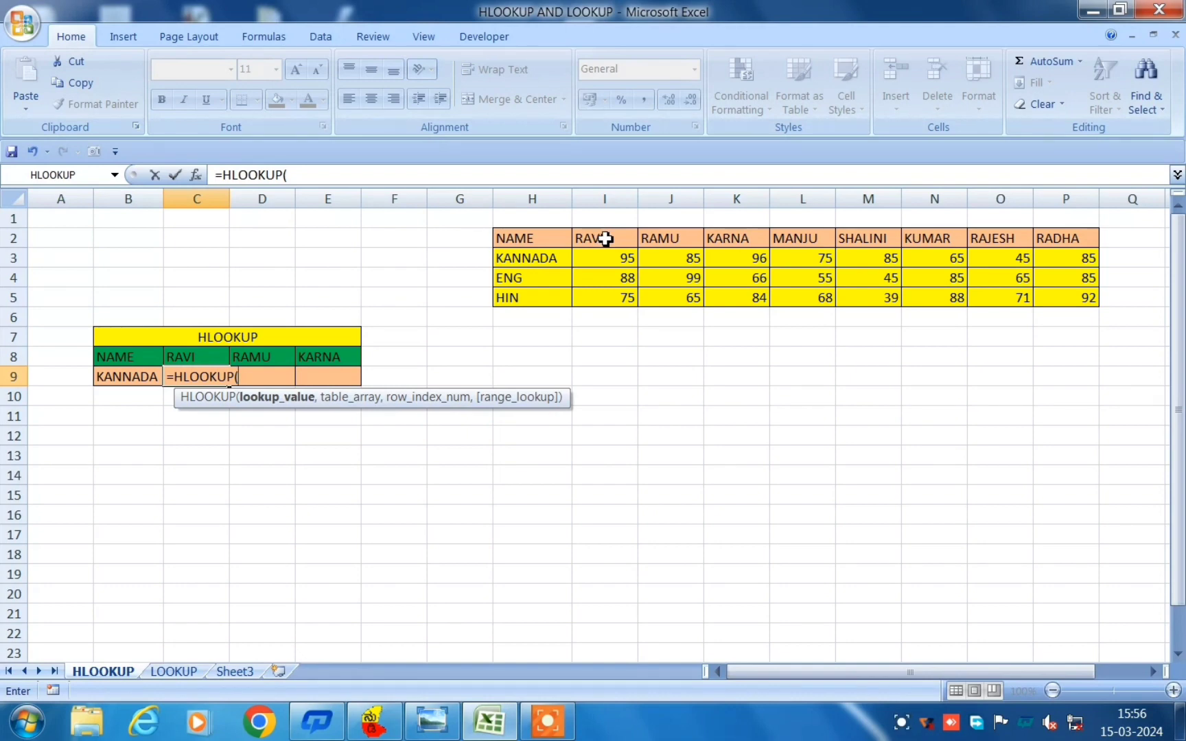
pyautogui.click(605, 239)
pyautogui.write(',')
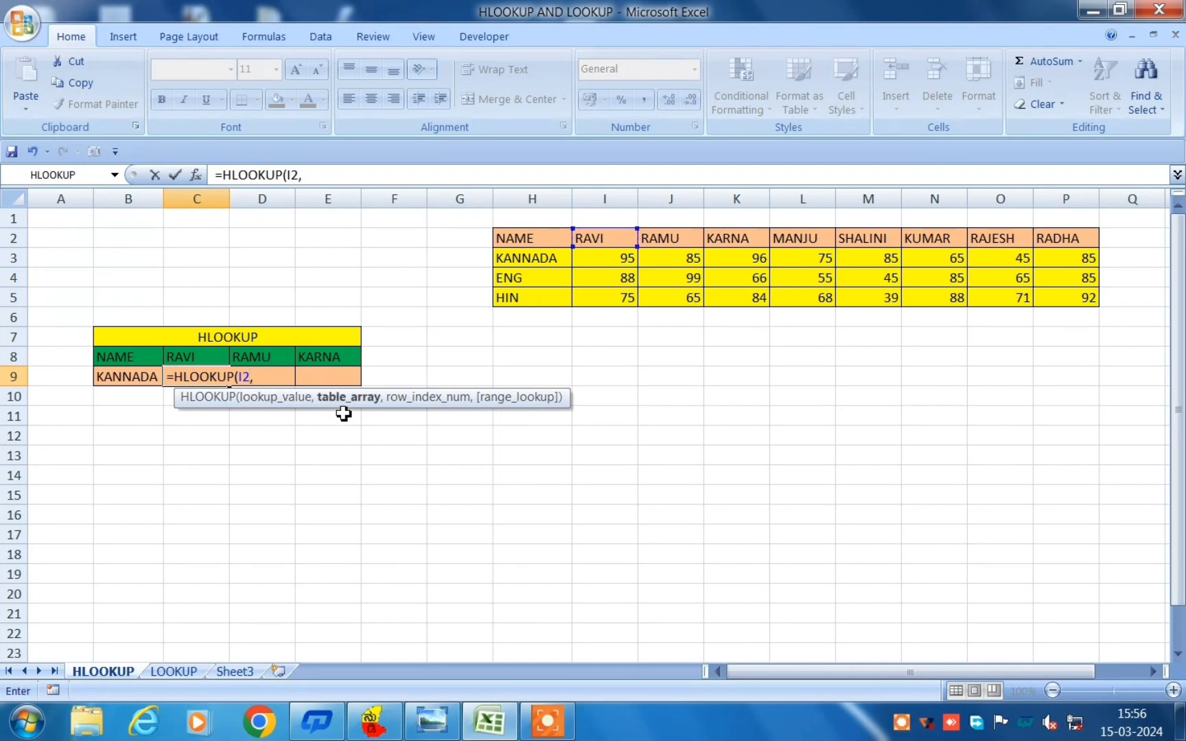
pyautogui.moveTo(504, 235); pyautogui.dragTo(1072, 298)
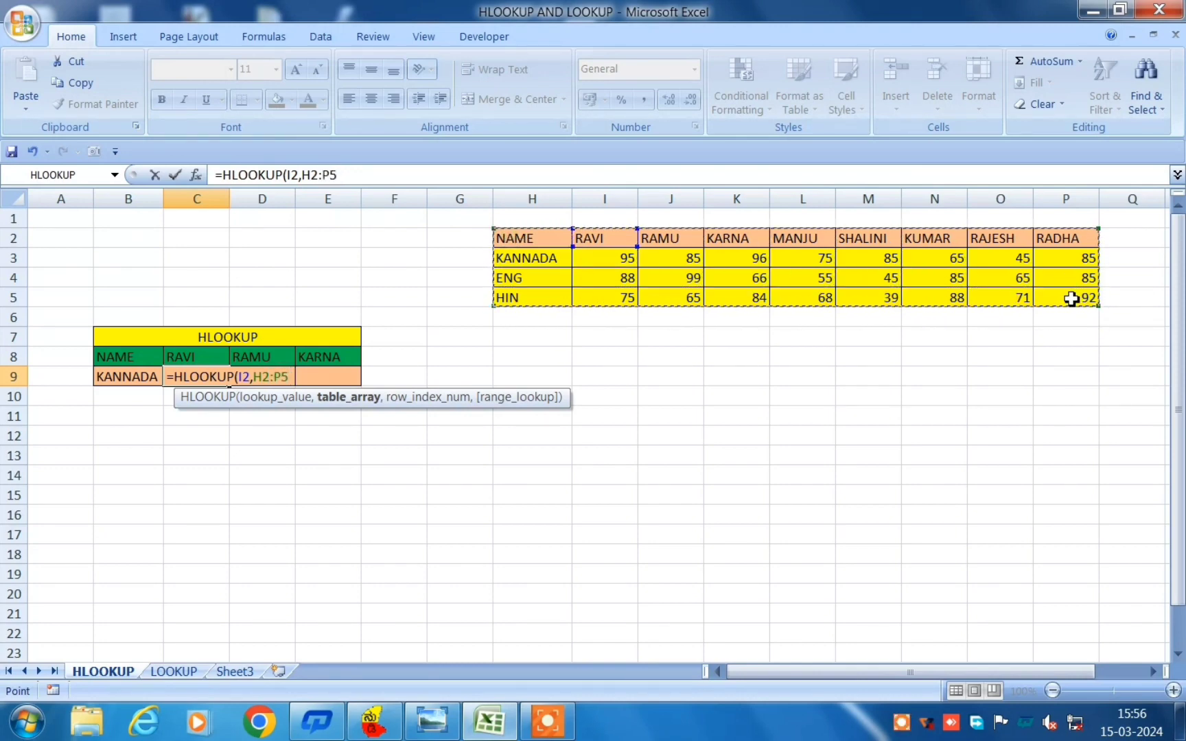
pyautogui.write(',')
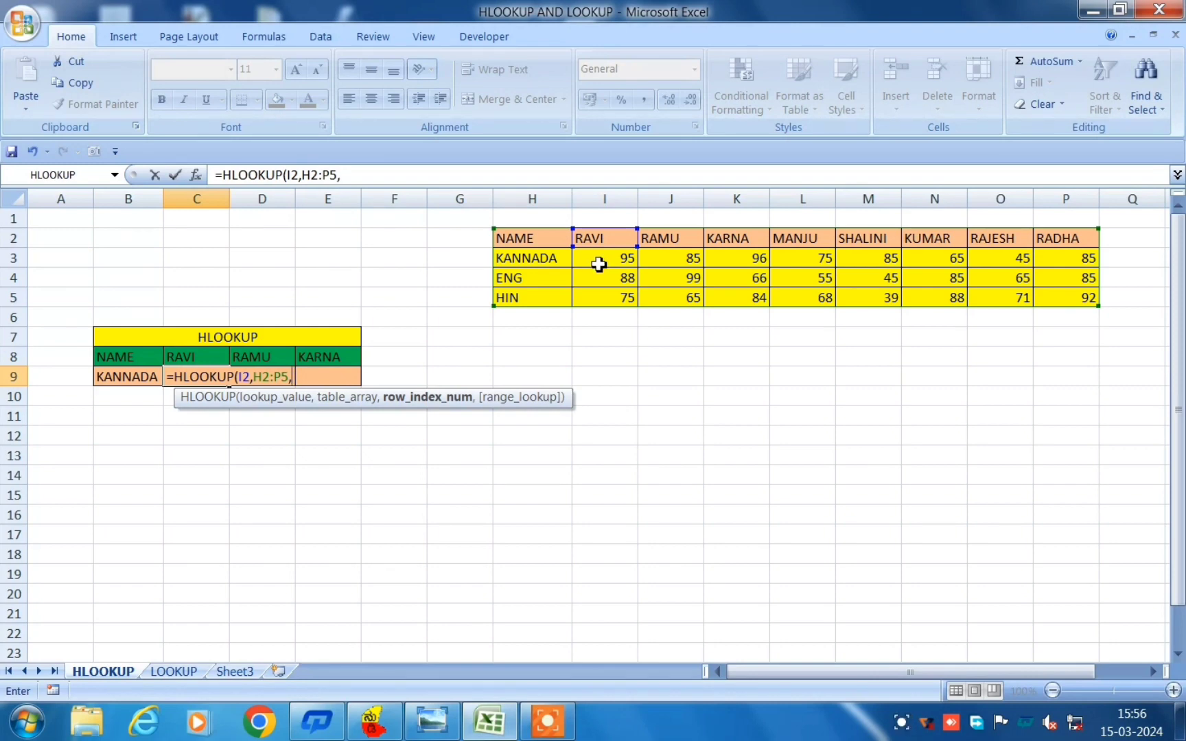
pyautogui.write('2')
pyautogui.write(',')
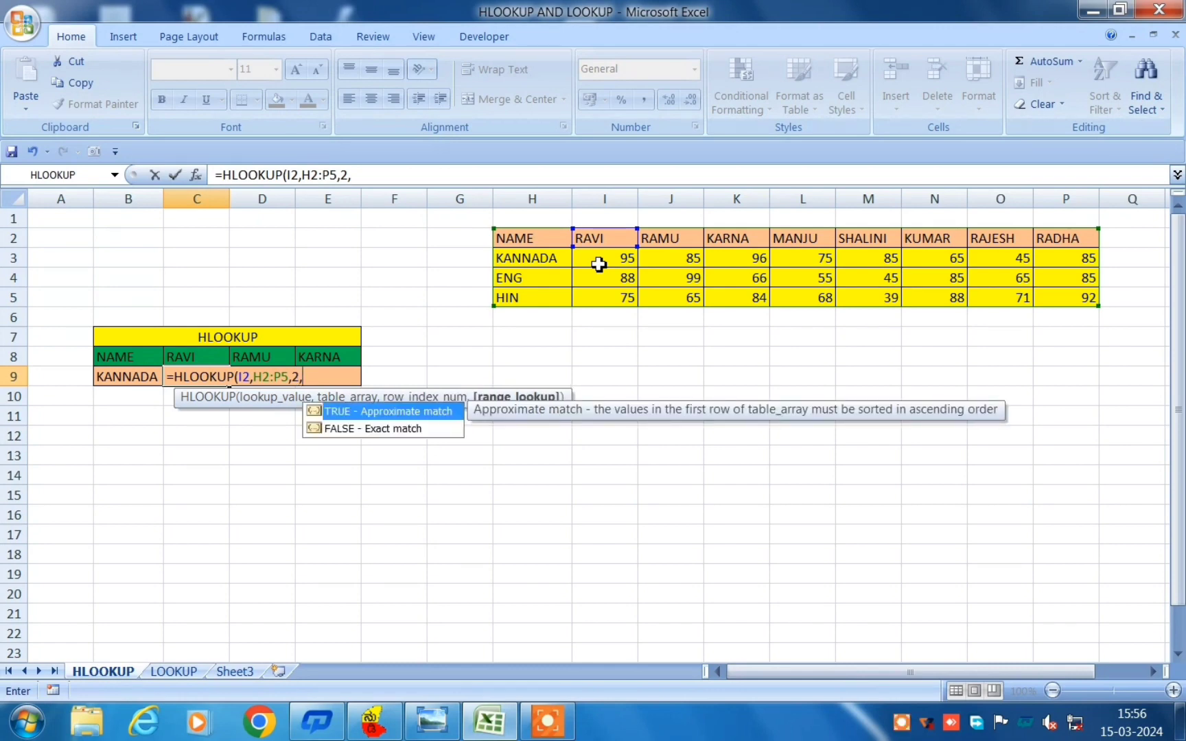
pyautogui.doubleClick(342, 431)
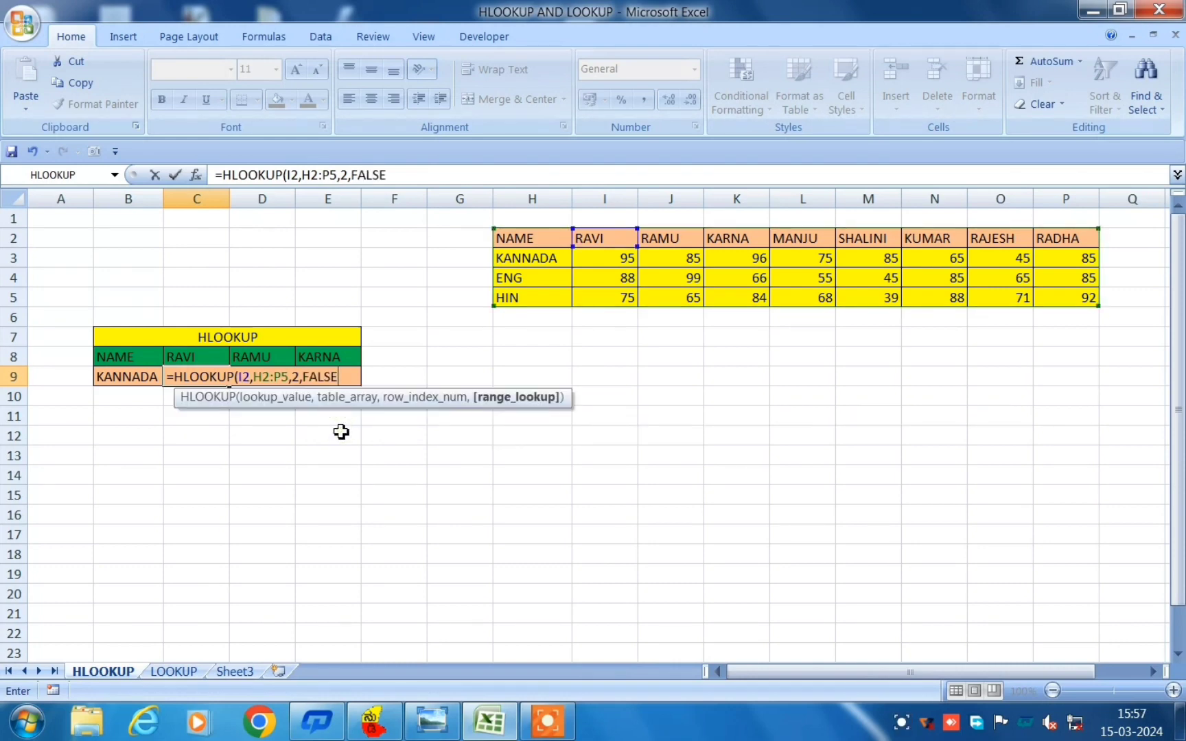
pyautogui.write(')')
pyautogui.press('Return')
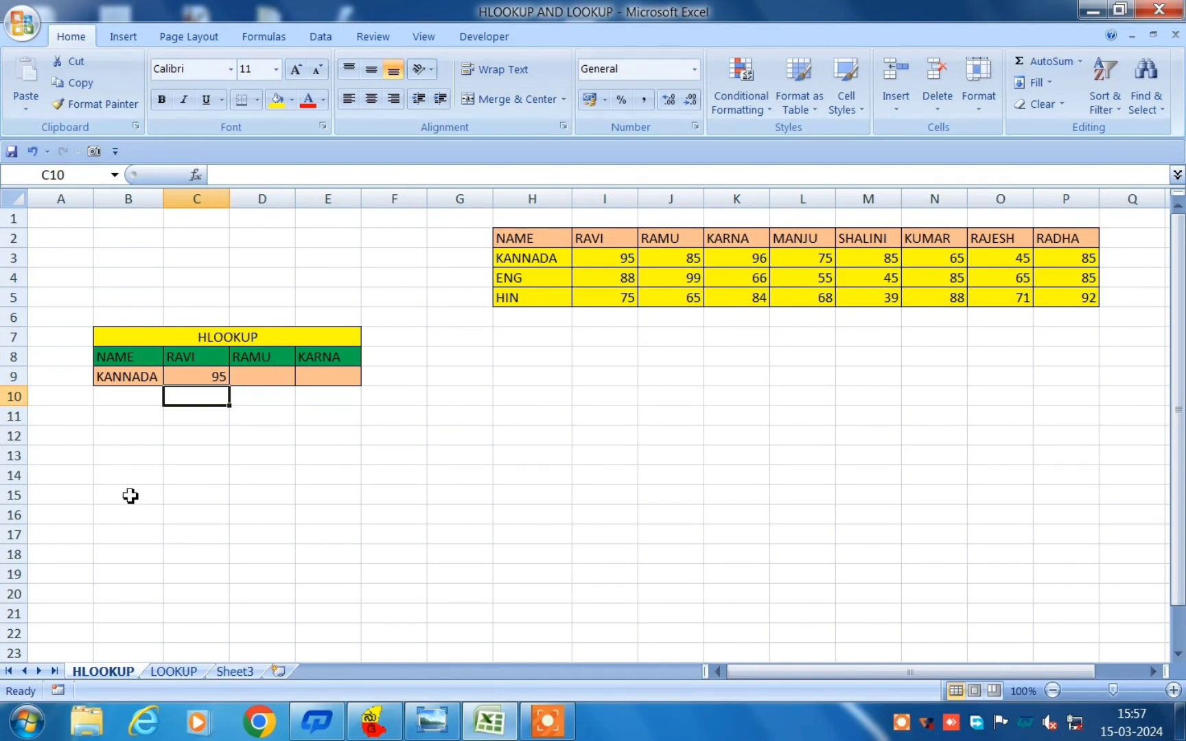
# Fill the C9 formula across to E9, giving RAMU 85 and KARNA 96
pyautogui.click(260, 377)
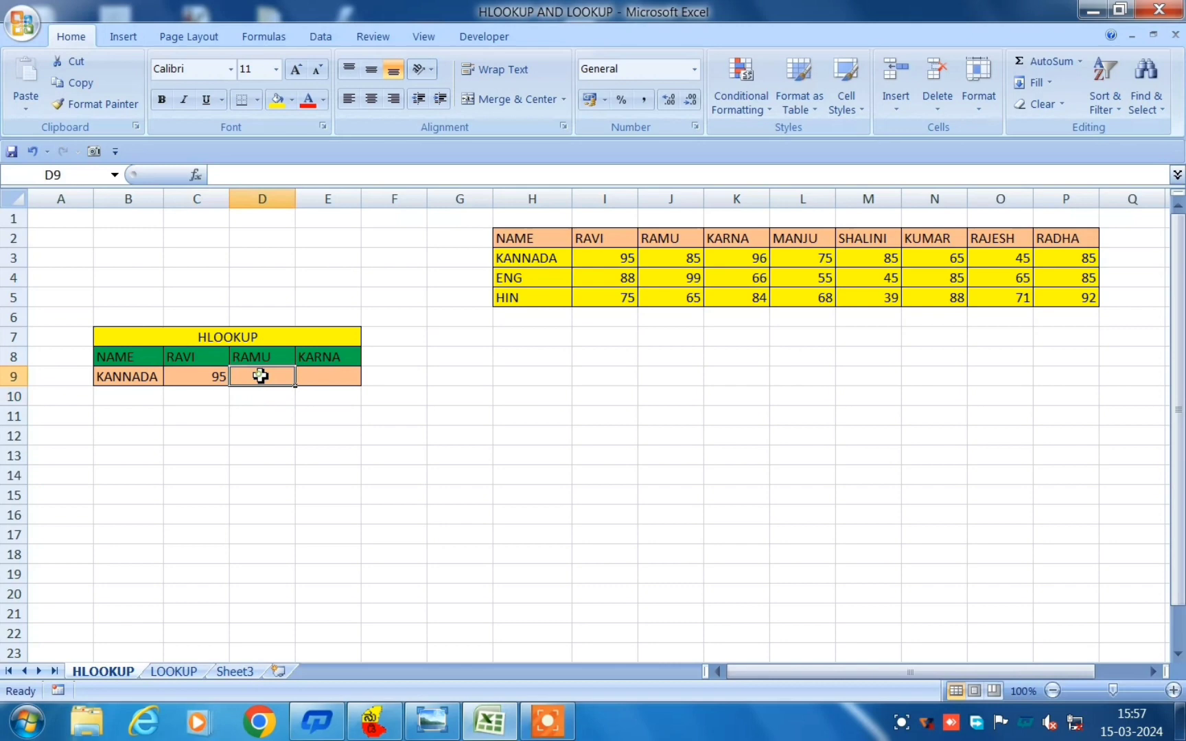
pyautogui.click(321, 380)
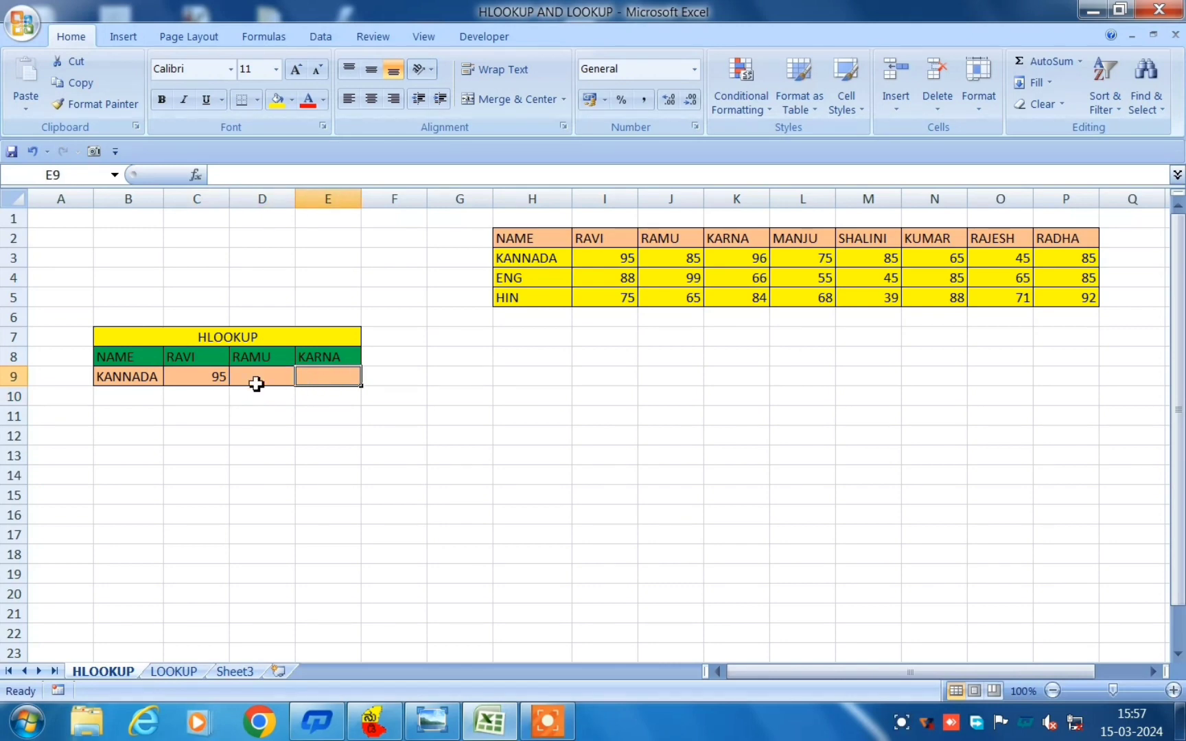
pyautogui.click(210, 373)
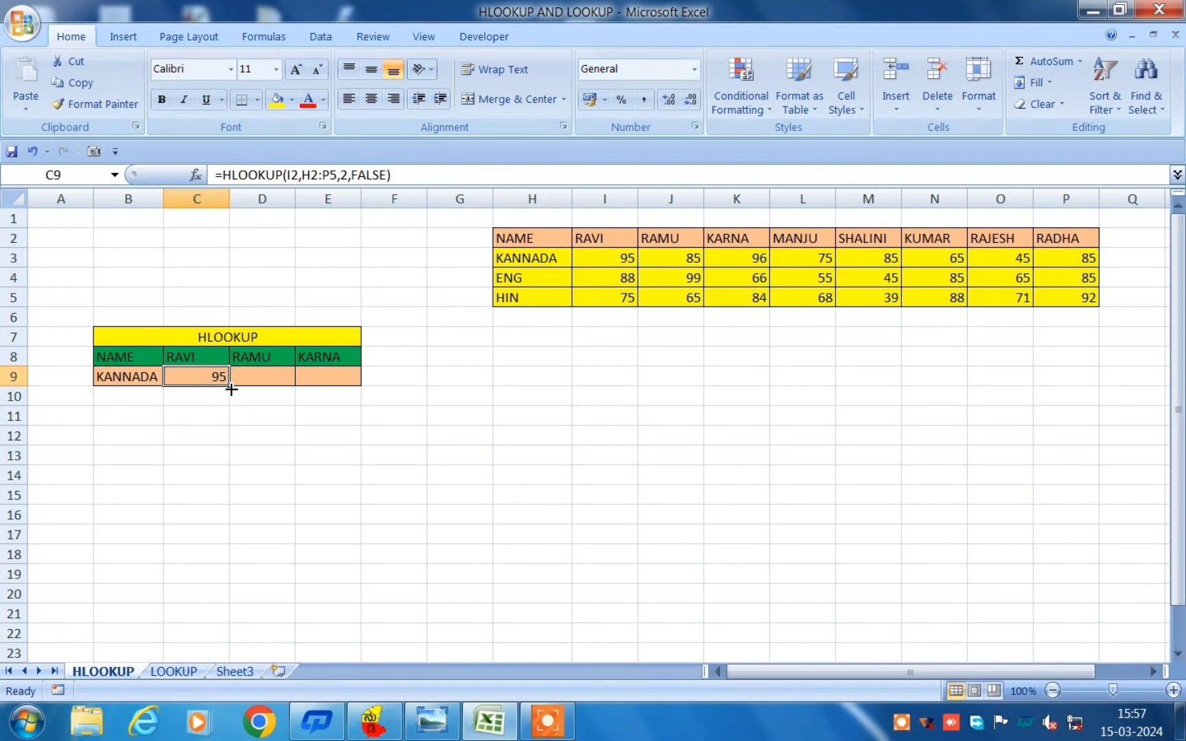
pyautogui.moveTo(231, 389); pyautogui.dragTo(334, 381)
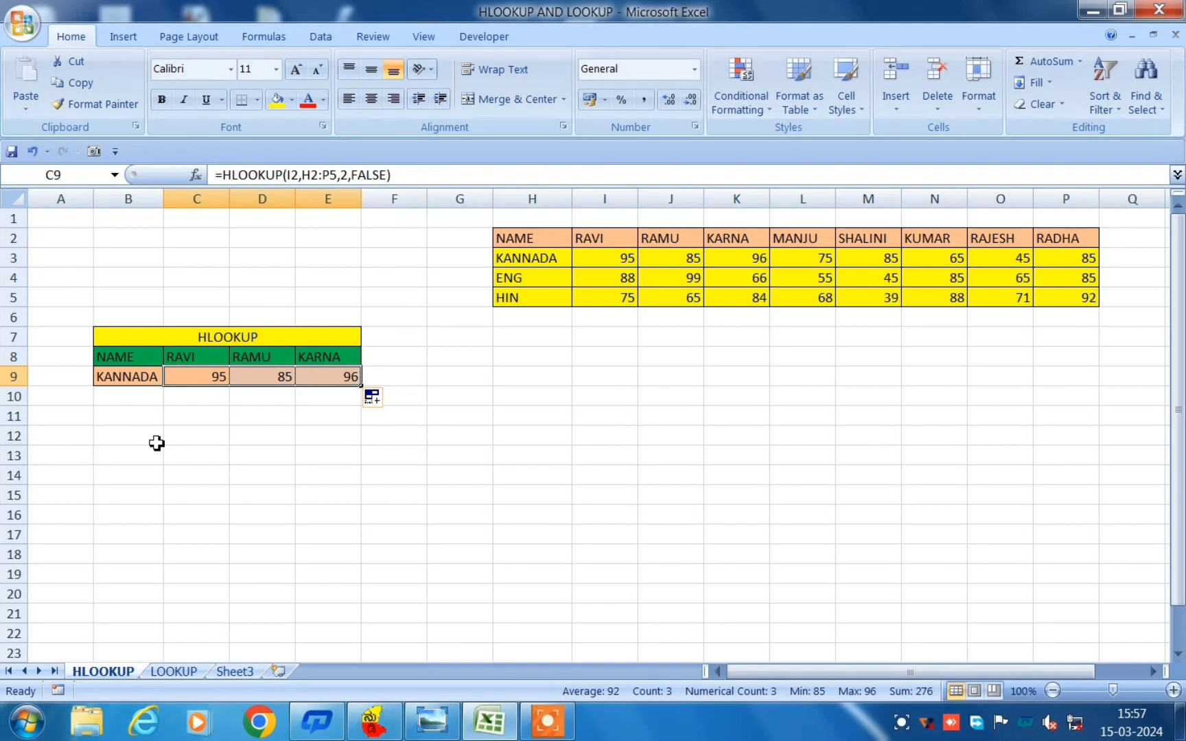
pyautogui.click(136, 399)
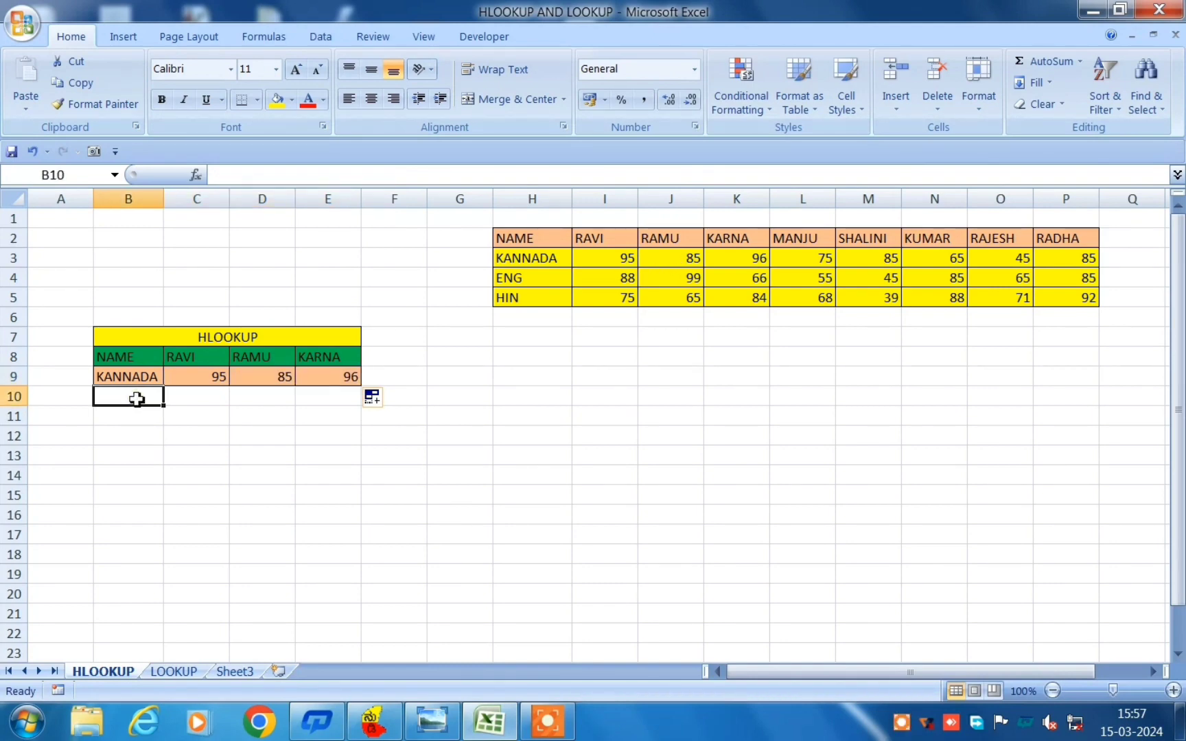
# Type the label ENG into B10 beneath KANNADA
pyautogui.write('ENG')
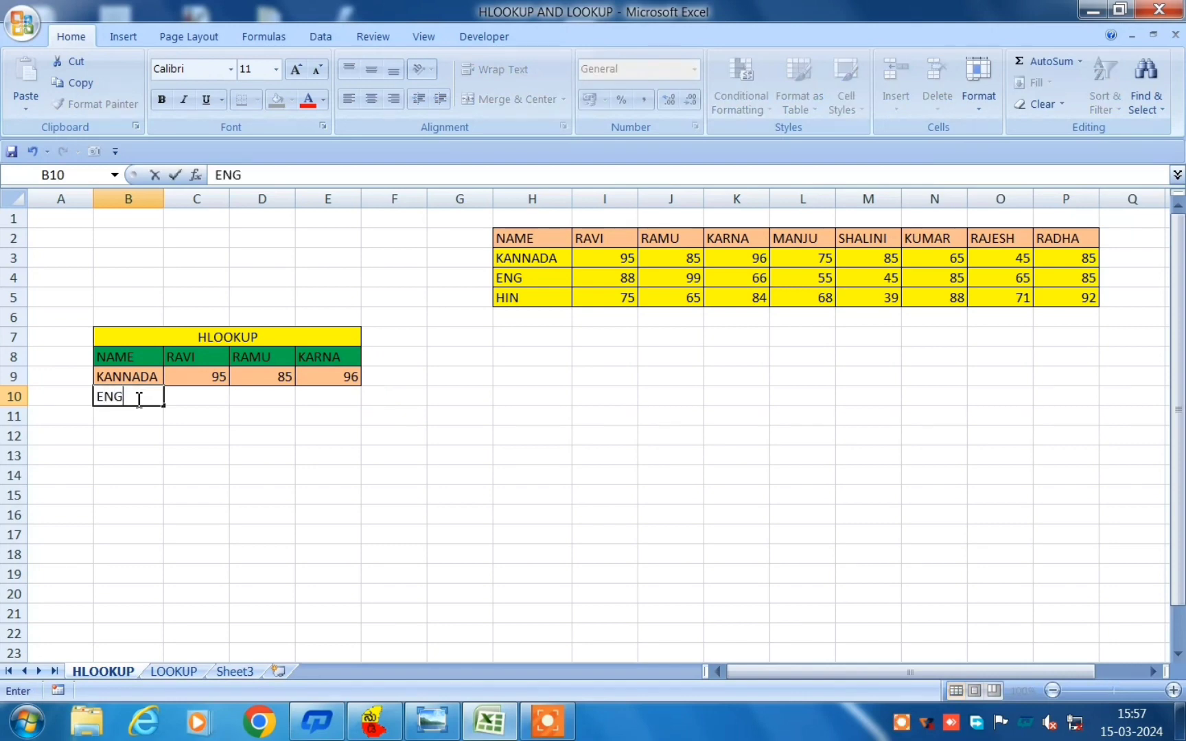
pyautogui.press('Tab')
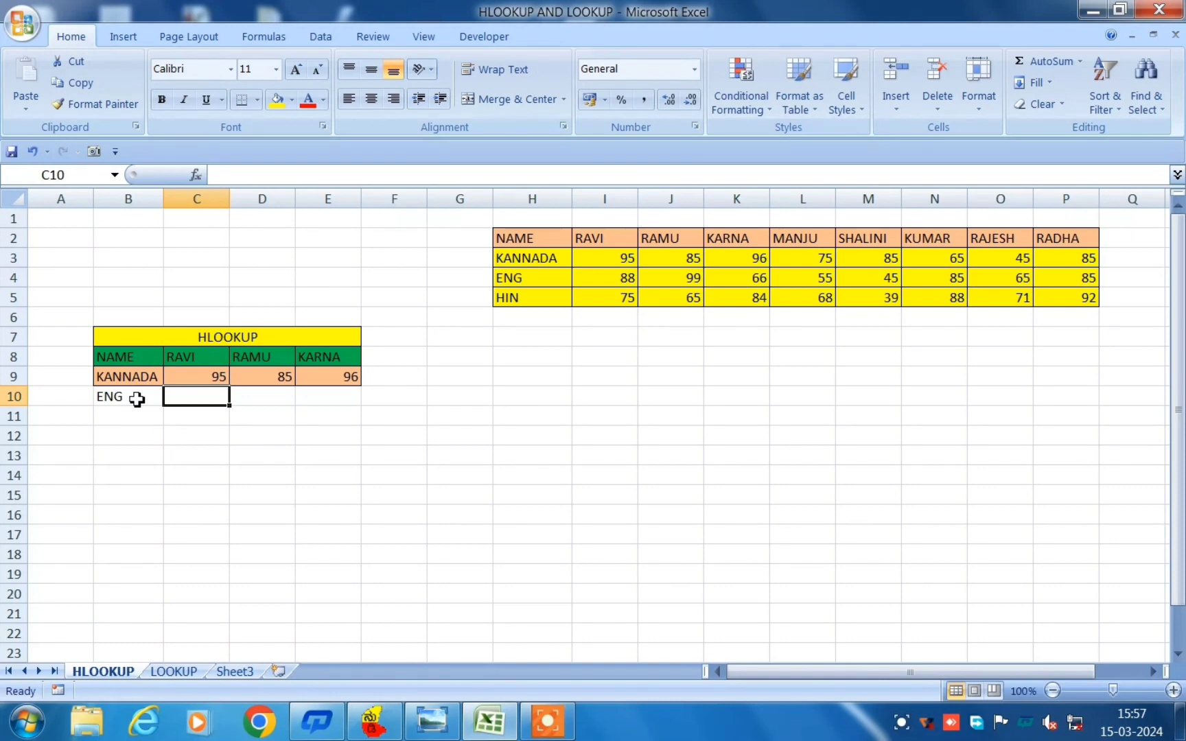
# Enter =HLOOKUP(I2,H2:P5,3,FALSE) in C10 so RAVI's ENG mark shows 88
pyautogui.write('=HLO')
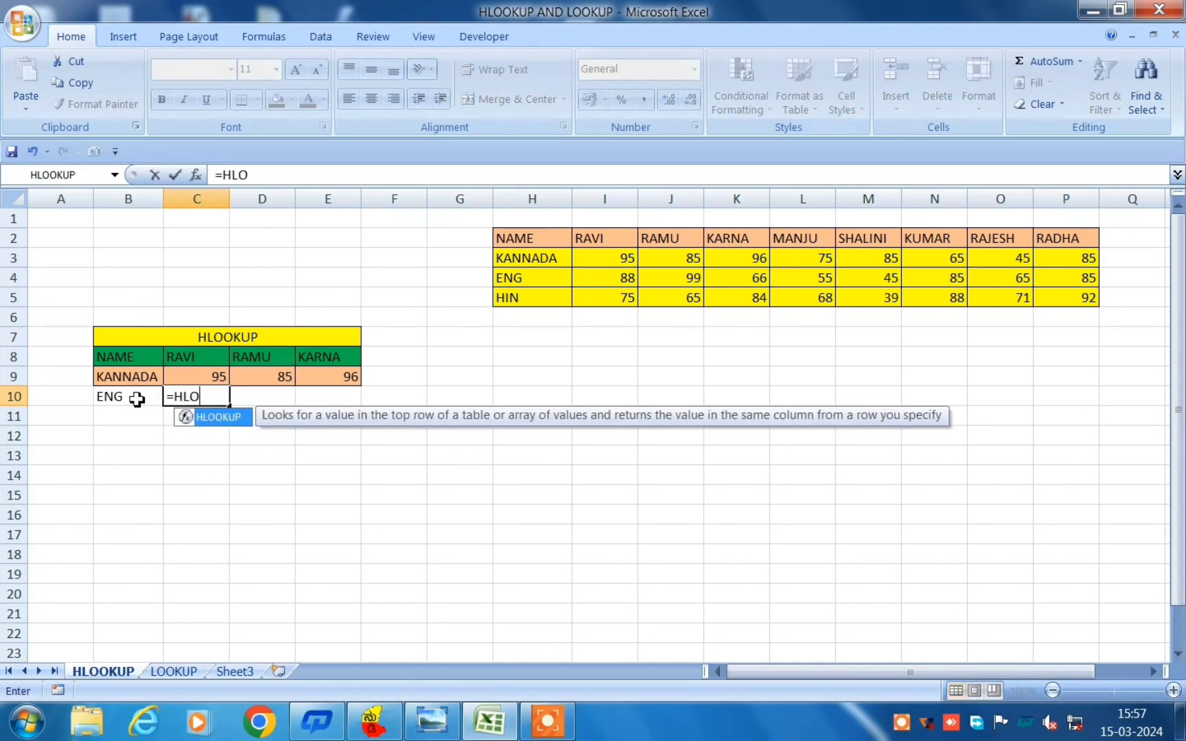
pyautogui.write('OKUP')
pyautogui.write('(')
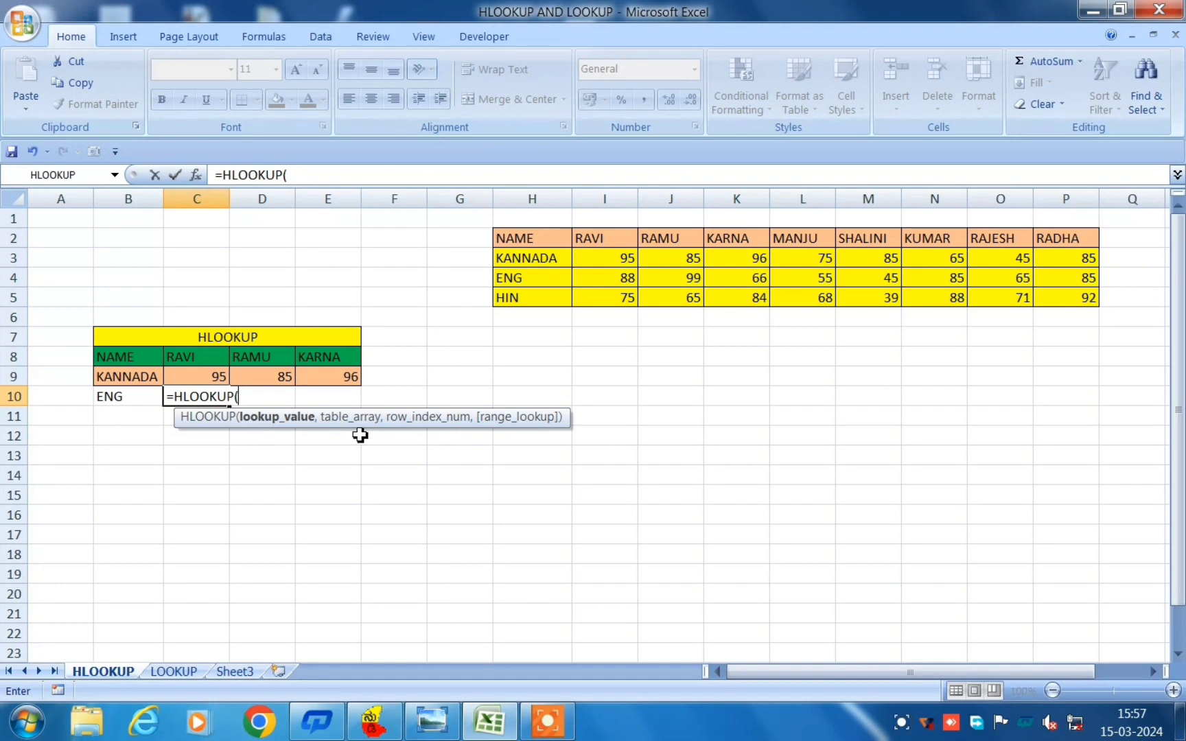
pyautogui.click(607, 242)
pyautogui.write(',')
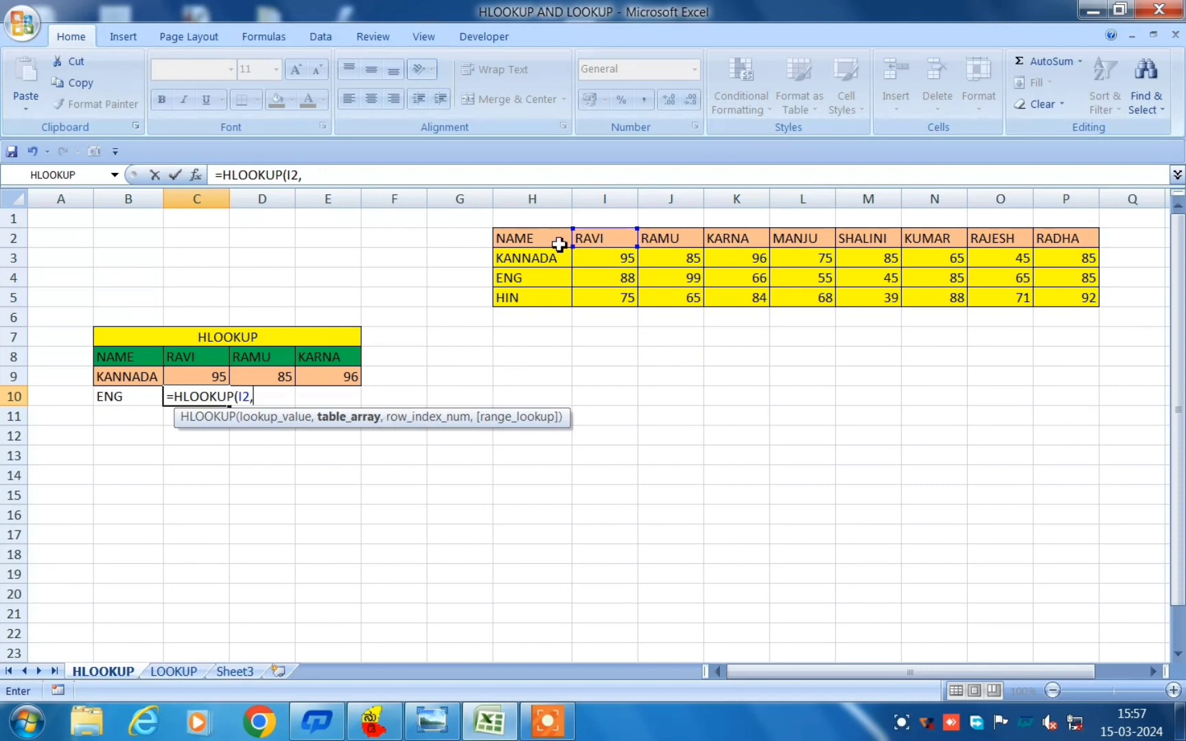
pyautogui.moveTo(534, 238); pyautogui.dragTo(758, 300)
pyautogui.moveTo(1004, 301); pyautogui.dragTo(1072, 303)
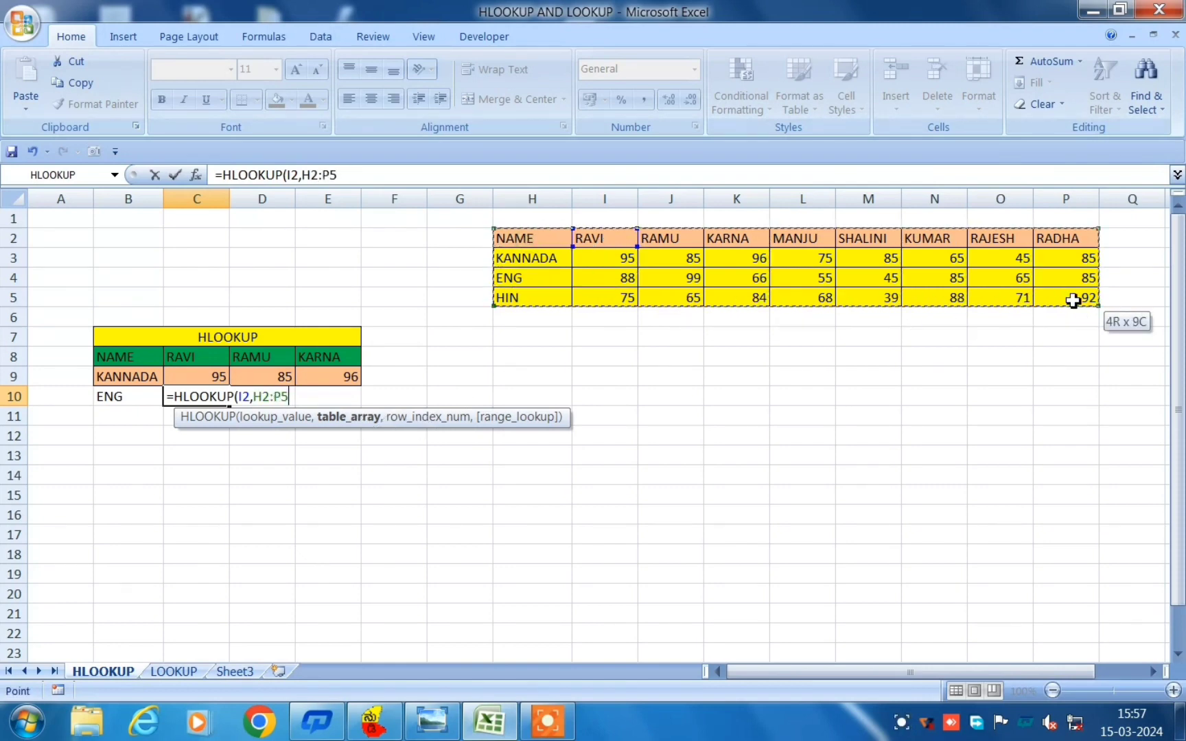
pyautogui.write(',3')
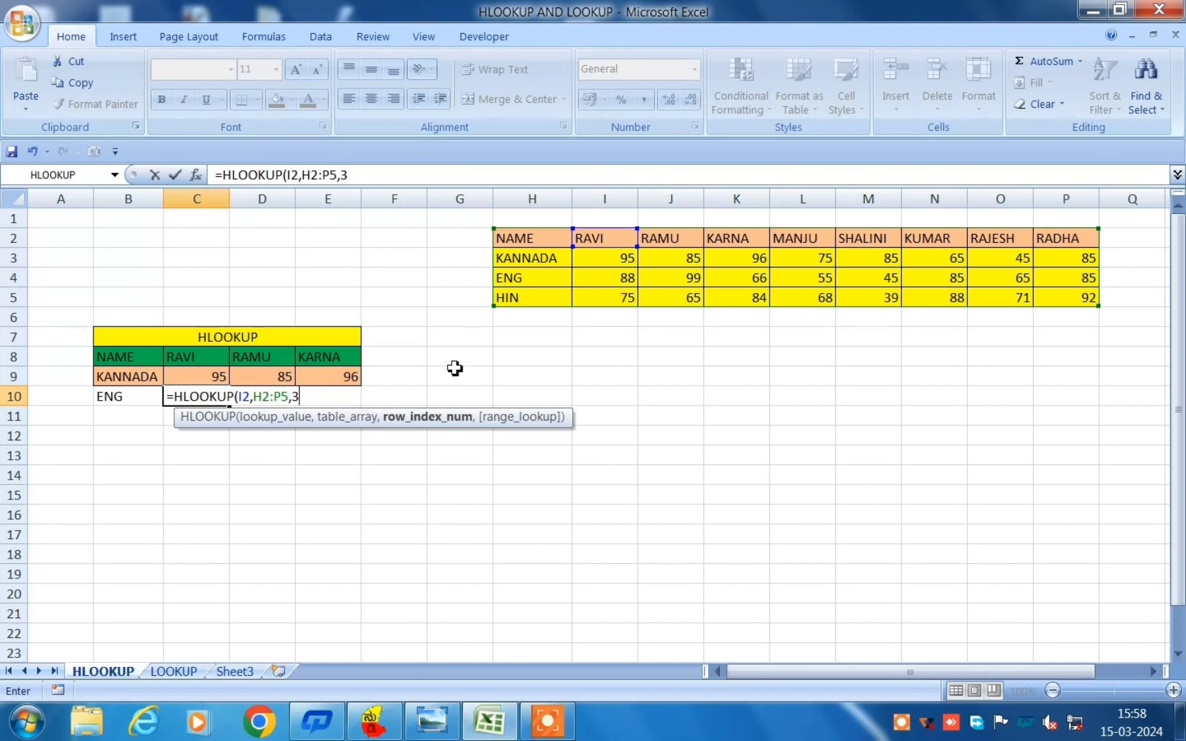
pyautogui.write(',')
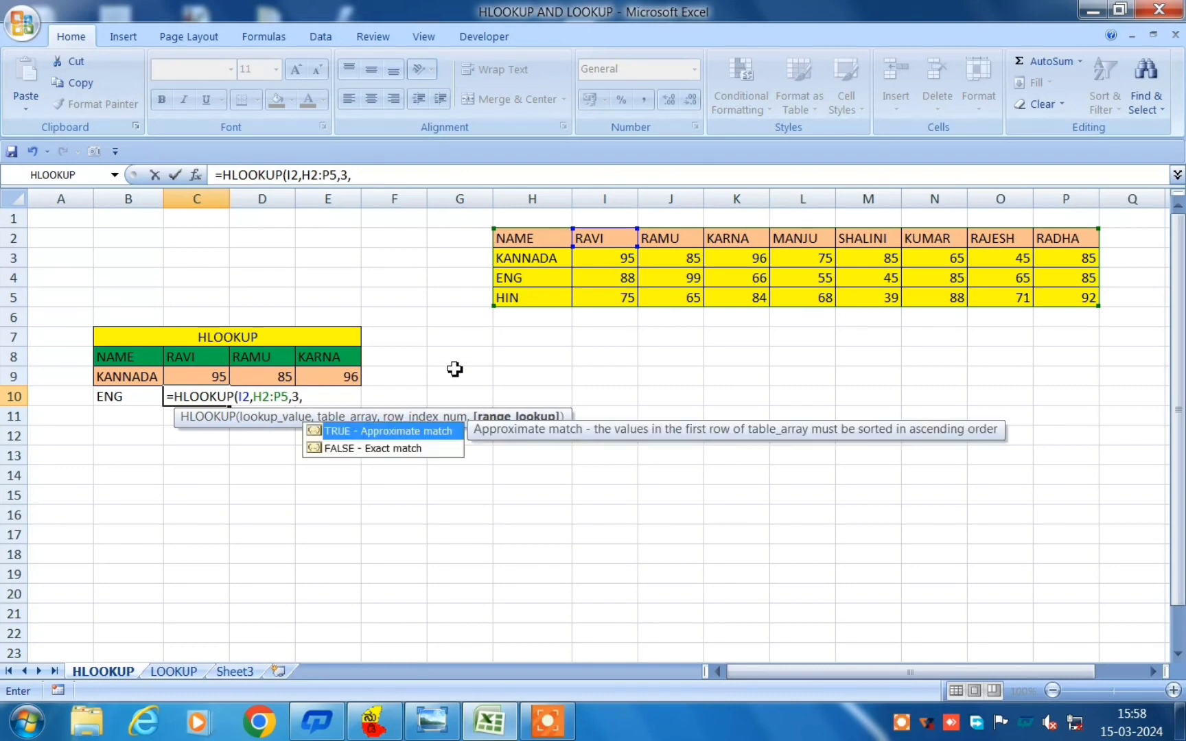
pyautogui.doubleClick(345, 450)
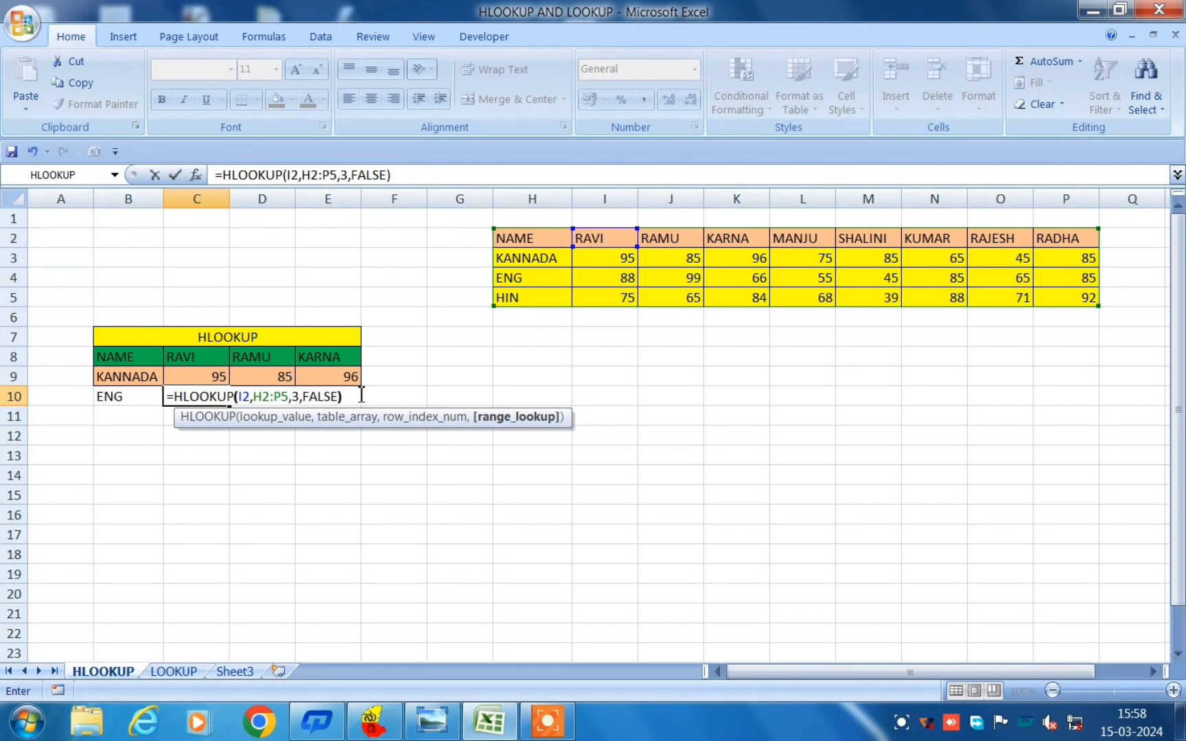
pyautogui.press('Return')
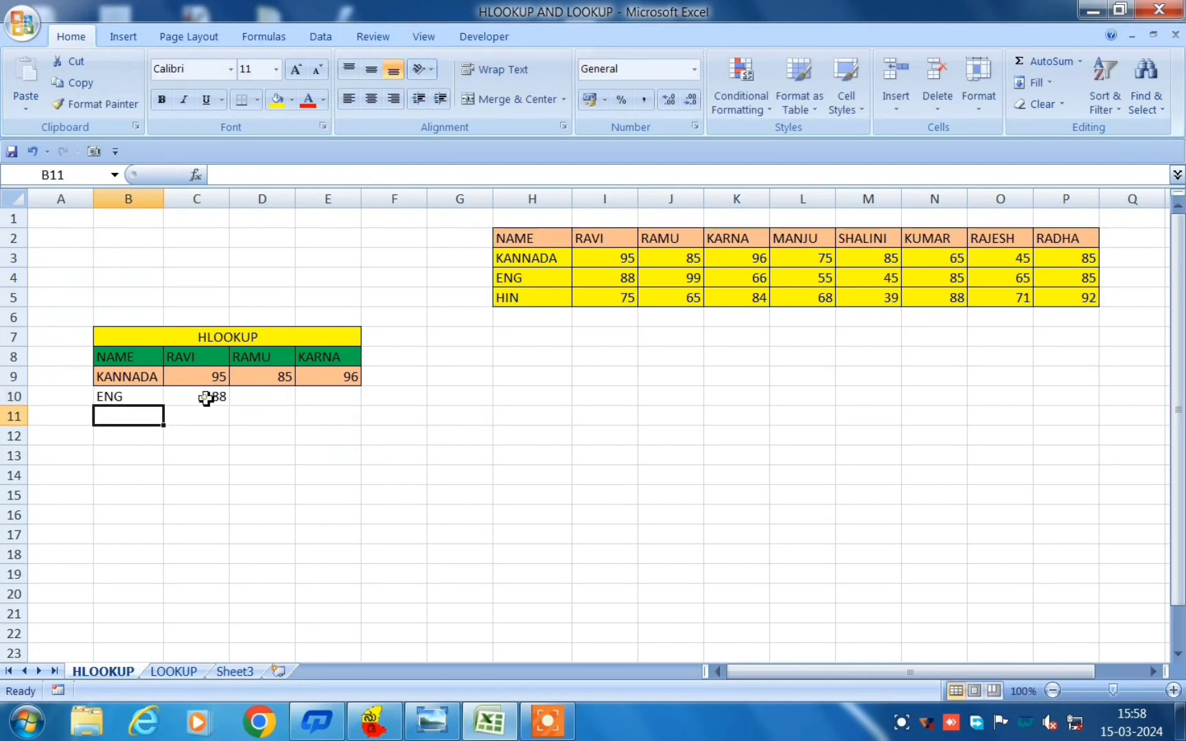
# Fill the C10 formula across to E10, giving RAMU 99 and KARNA 66
pyautogui.click(219, 404)
pyautogui.moveTo(229, 409); pyautogui.dragTo(347, 404)
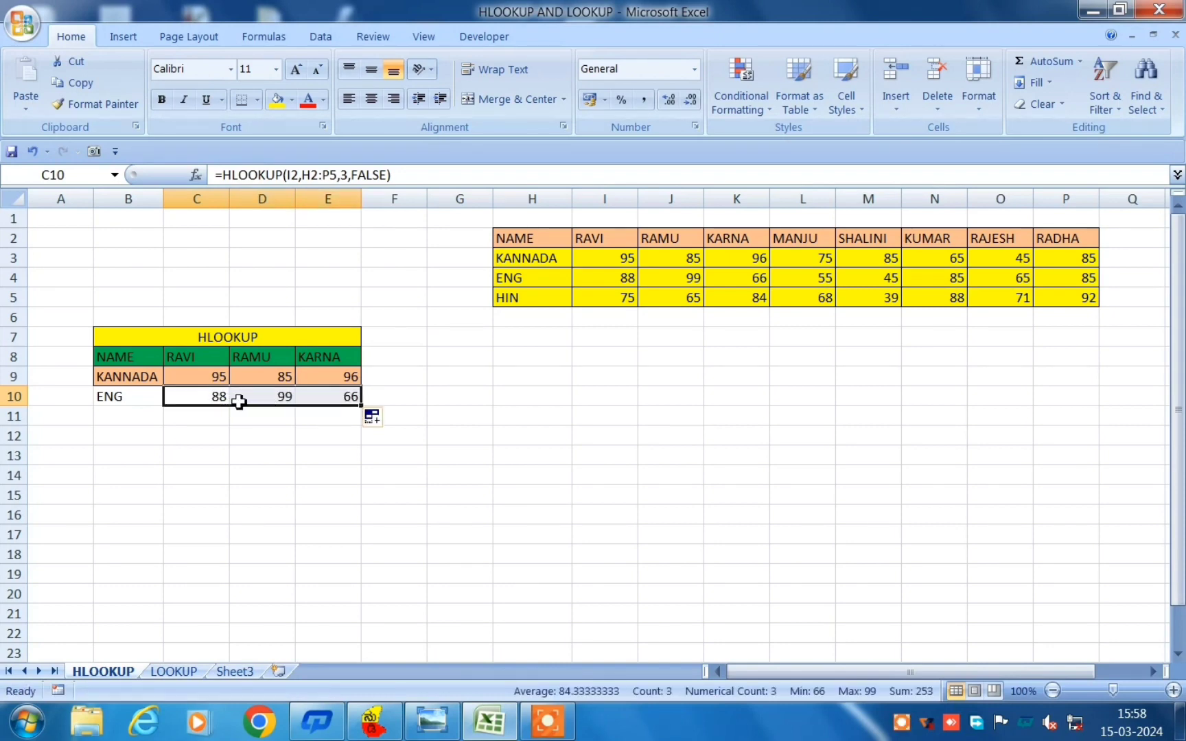